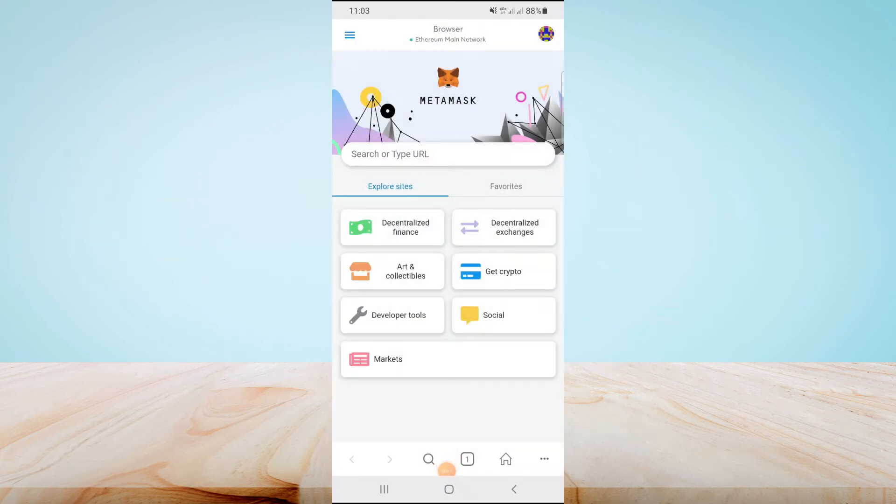
Switch from MetaMask to the OpenSea app via the recent-apps overview.
{"action": "left_click", "coordinate": [383, 489]}
{"action": "left_click", "coordinate": [448, 245]}
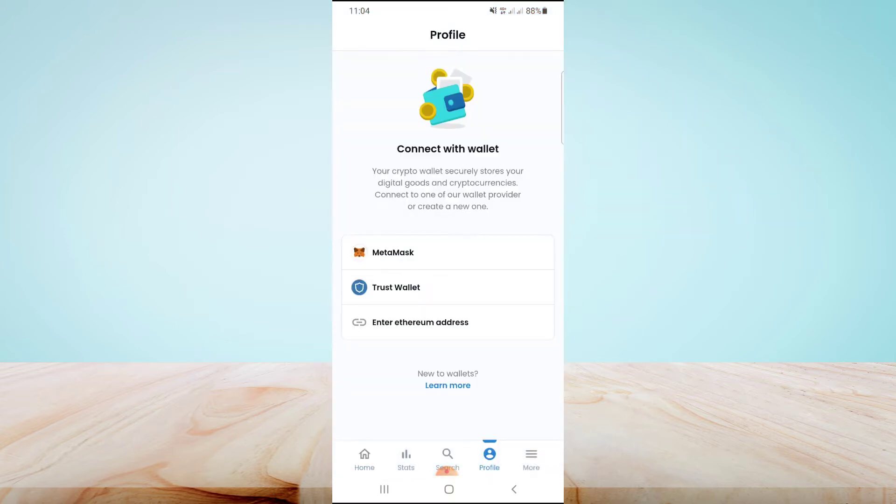
Choose MetaMask under Connect with wallet, retry it, and bring up recent apps.
{"action": "left_click", "coordinate": [449, 252]}
{"action": "left_click", "coordinate": [448, 252]}
{"action": "left_click", "coordinate": [384, 489]}
Return to MetaMask and copy the account's public Ethereum address via Share my Public Address.
{"action": "left_click", "coordinate": [448, 252]}
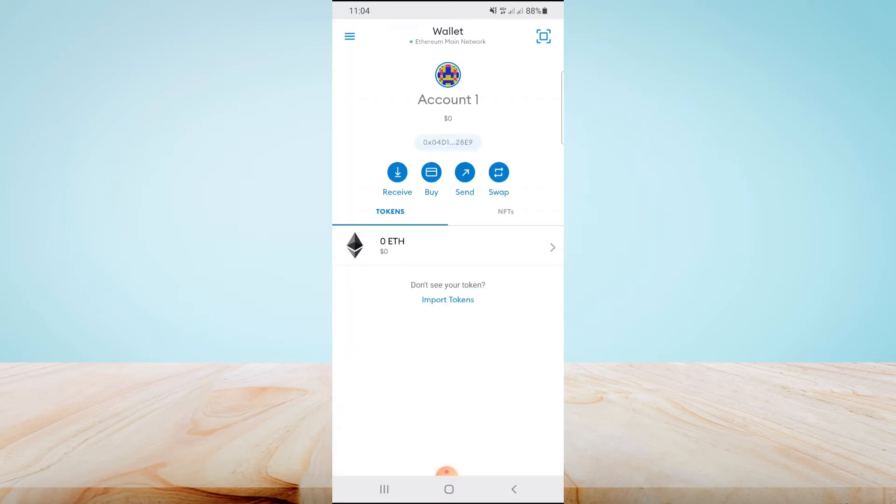
{"action": "left_click", "coordinate": [349, 37]}
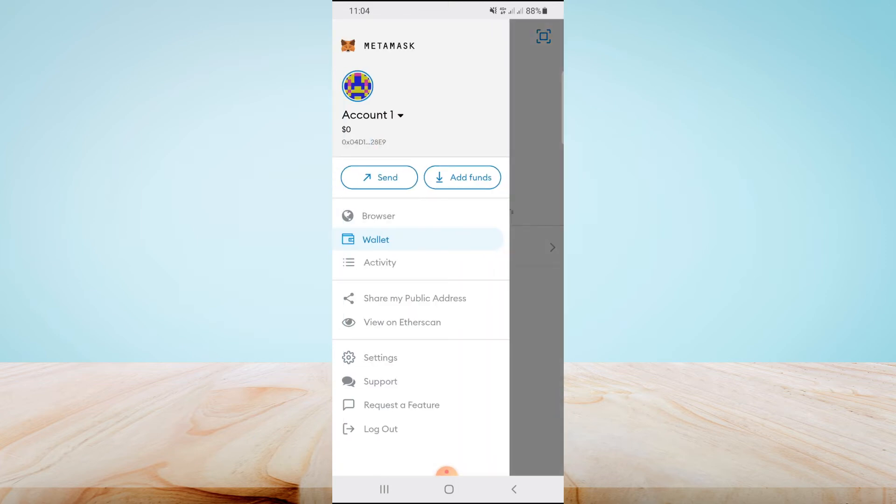
{"action": "left_click", "coordinate": [414, 298]}
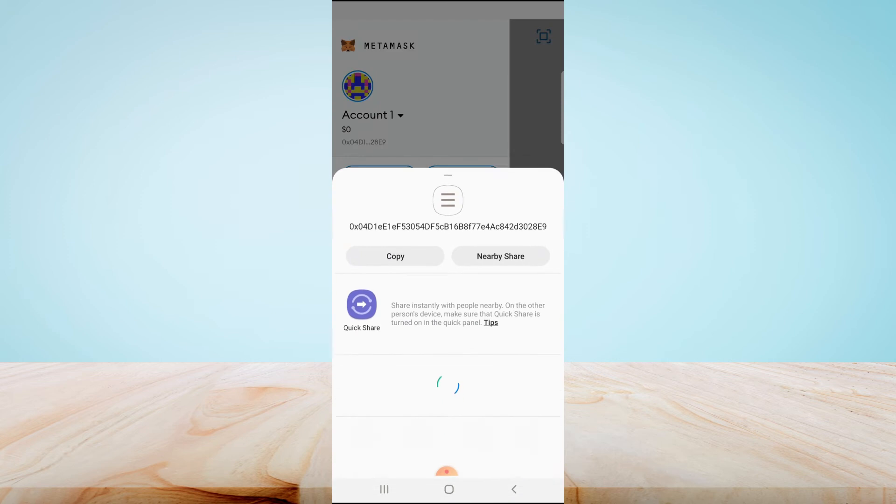
{"action": "left_click", "coordinate": [396, 253]}
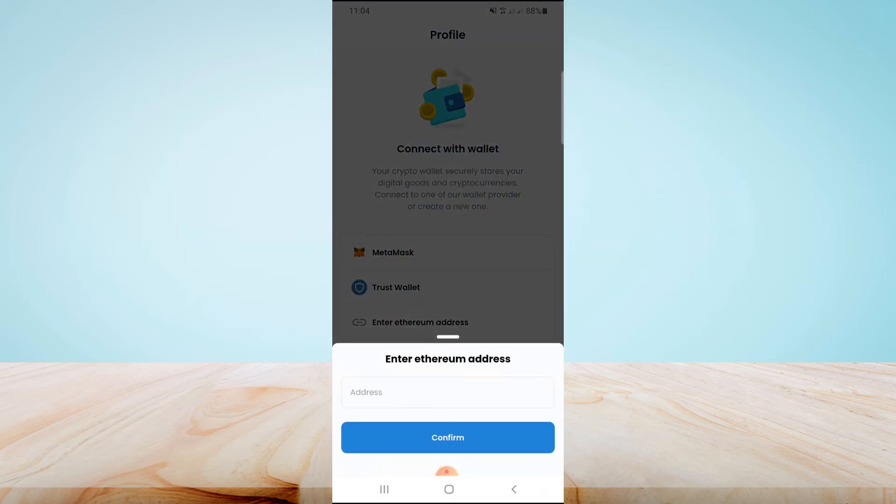
Paste the copied address into Enter ethereum address and confirm to load the Unnamed profile.
{"action": "left_click", "coordinate": [449, 392]}
{"action": "left_click", "coordinate": [364, 208]}
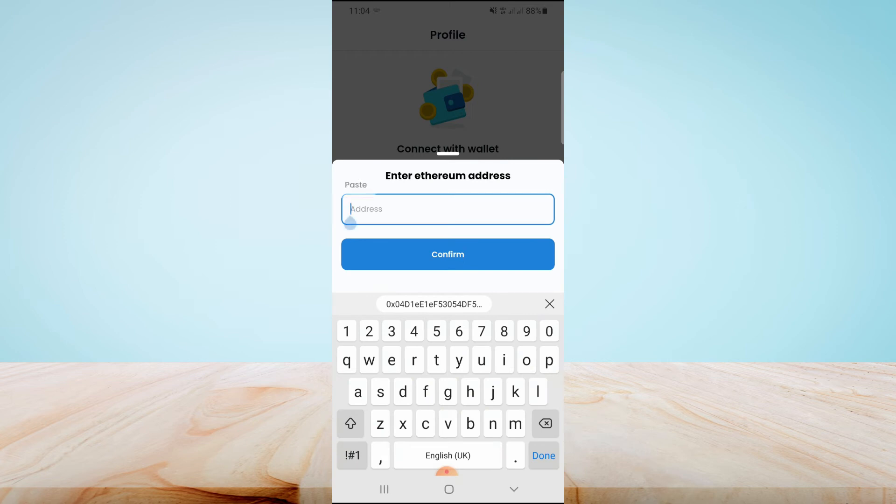
{"action": "left_click", "coordinate": [356, 185]}
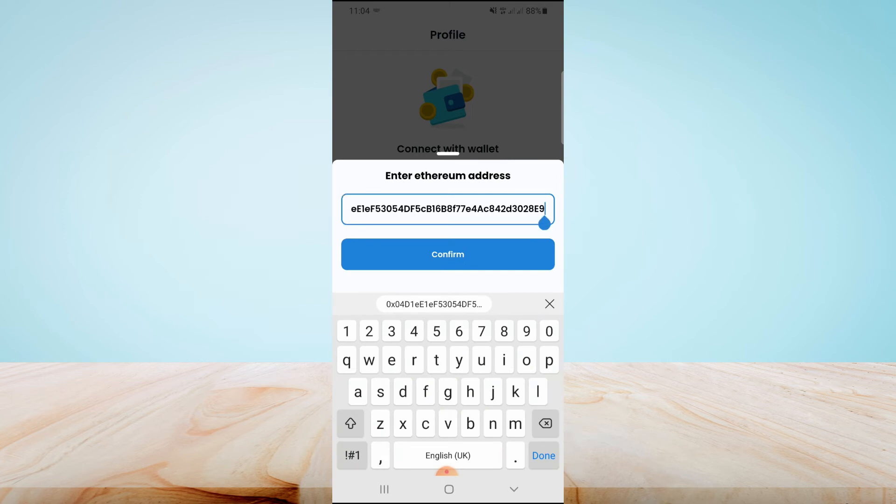
{"action": "left_click", "coordinate": [447, 254]}
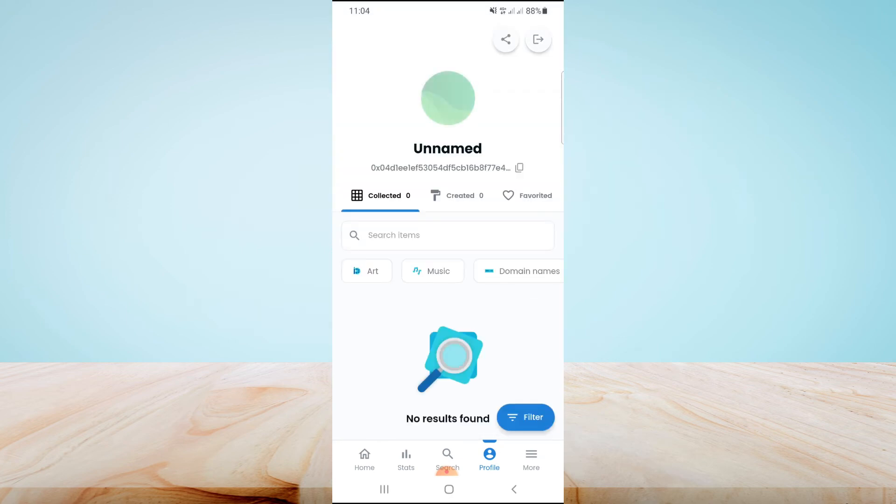
{"action": "left_click_drag", "start_coordinate": [449, 279], "coordinate": [448, 385]}
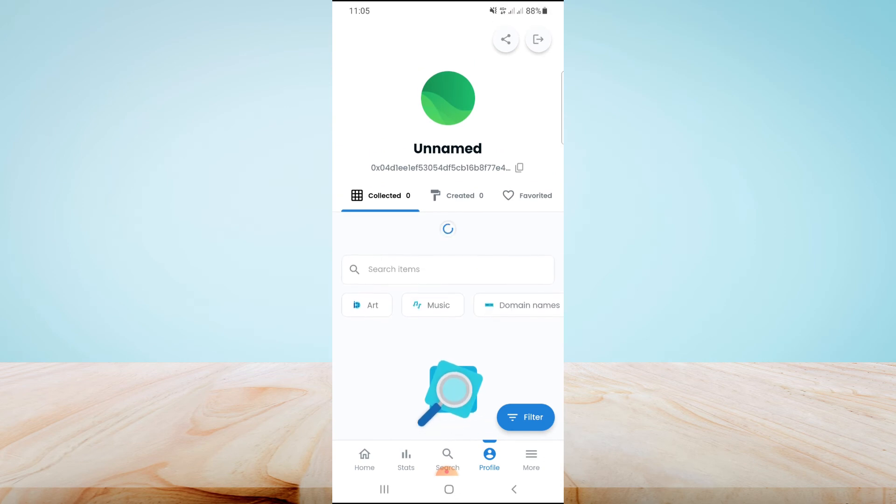
{"action": "left_click", "coordinate": [460, 195]}
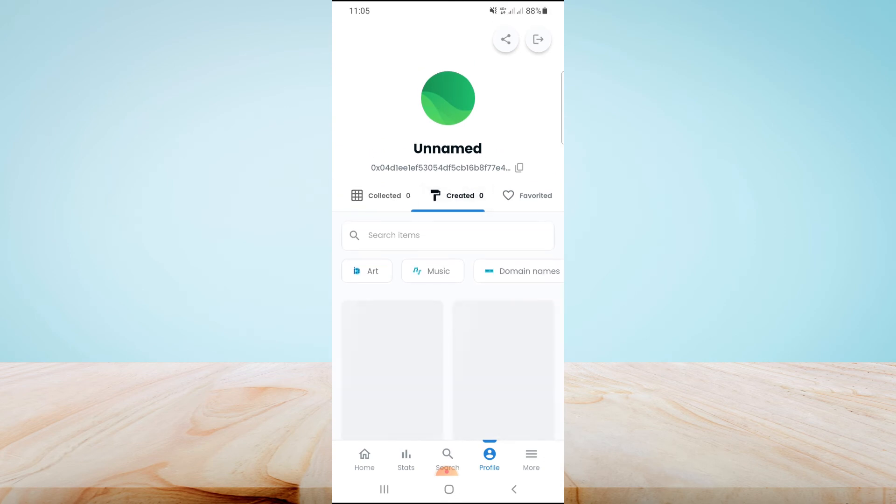
{"action": "left_click", "coordinate": [527, 195]}
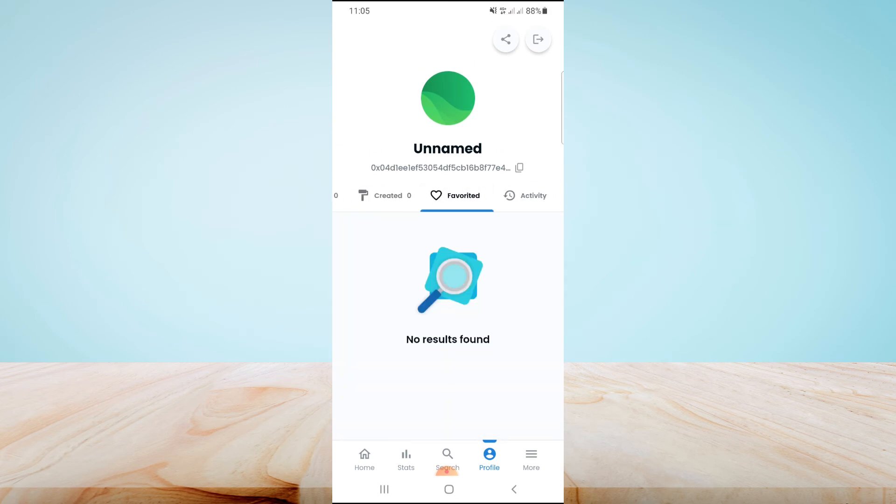
{"action": "scroll", "coordinate": [448, 196], "scroll_direction": "left", "scroll_amount": 2}
{"action": "left_click", "coordinate": [379, 195]}
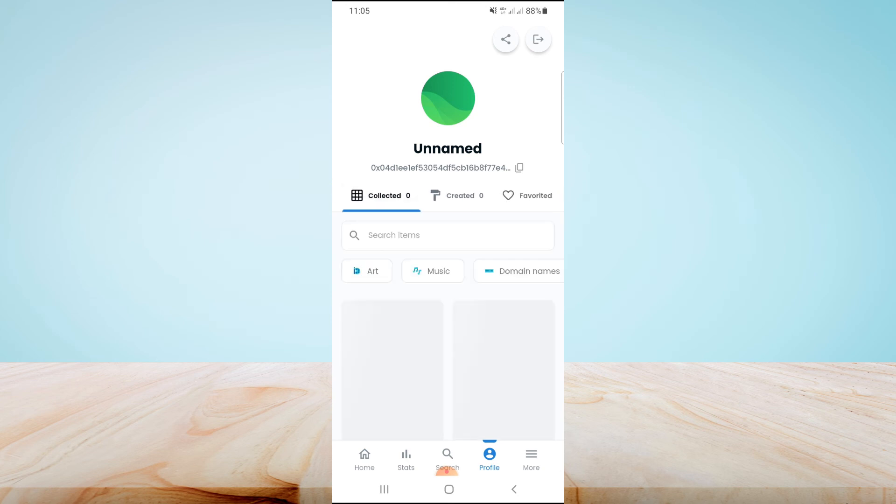
{"action": "scroll", "coordinate": [448, 280], "scroll_direction": "down", "scroll_amount": 1}
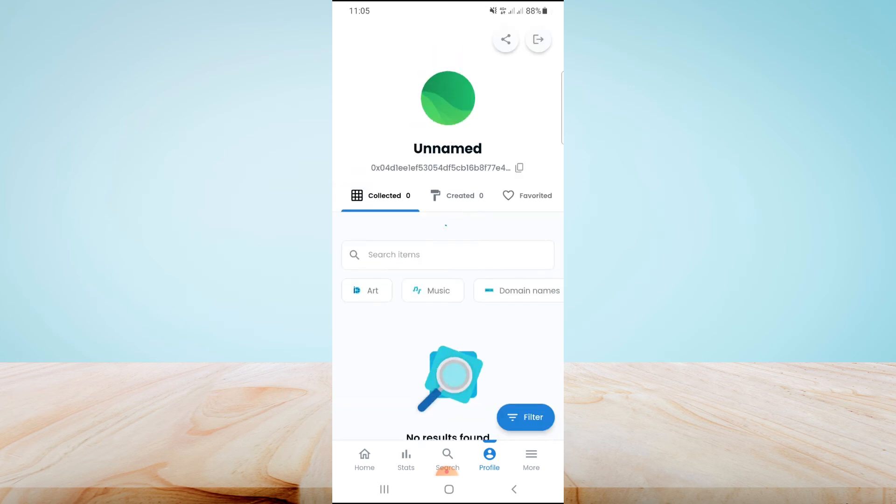
{"action": "scroll", "coordinate": [447, 281], "scroll_direction": "up", "scroll_amount": 2}
{"action": "scroll", "coordinate": [447, 280], "scroll_direction": "up", "scroll_amount": 2}
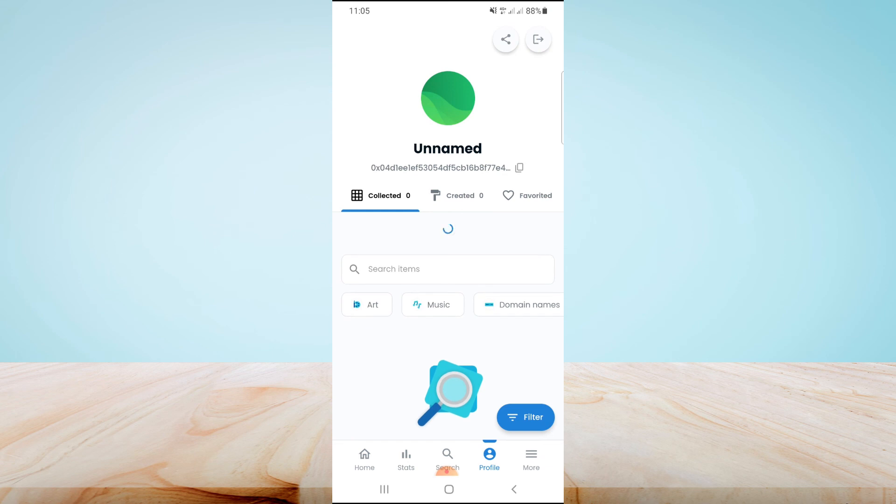